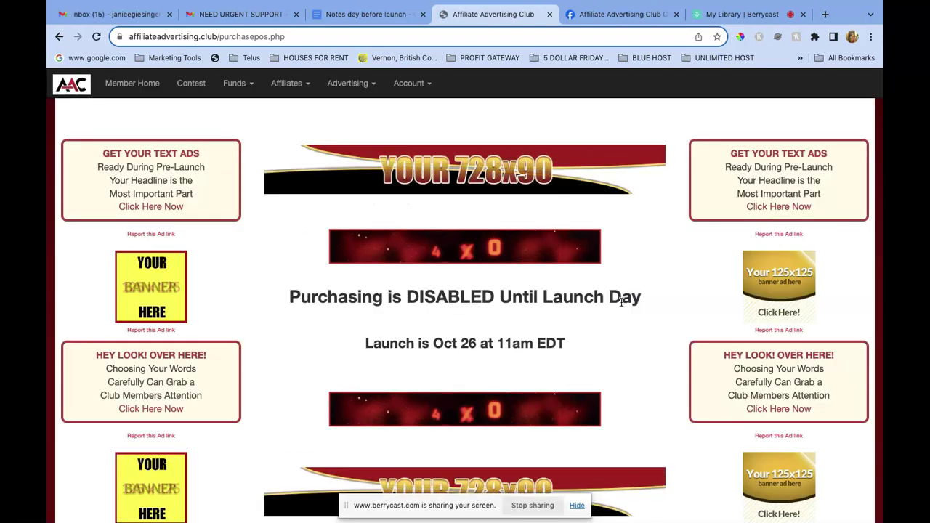
# Step: Scroll the purchasepos.php page down to the Quantity, Traffic Package and Payment Source form
pyautogui.scroll(-2, 624, 302)
pyautogui.scroll(2, 630, 302)
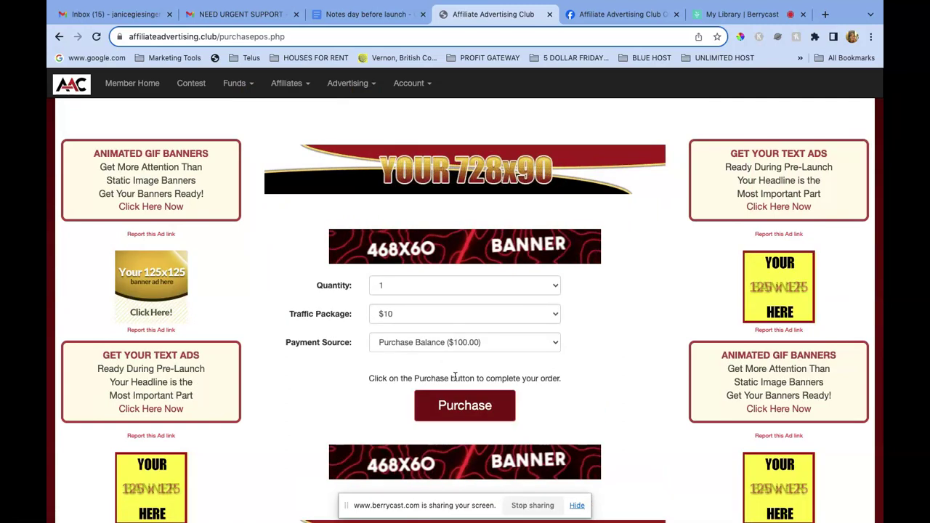
pyautogui.scroll(-1, 455, 375)
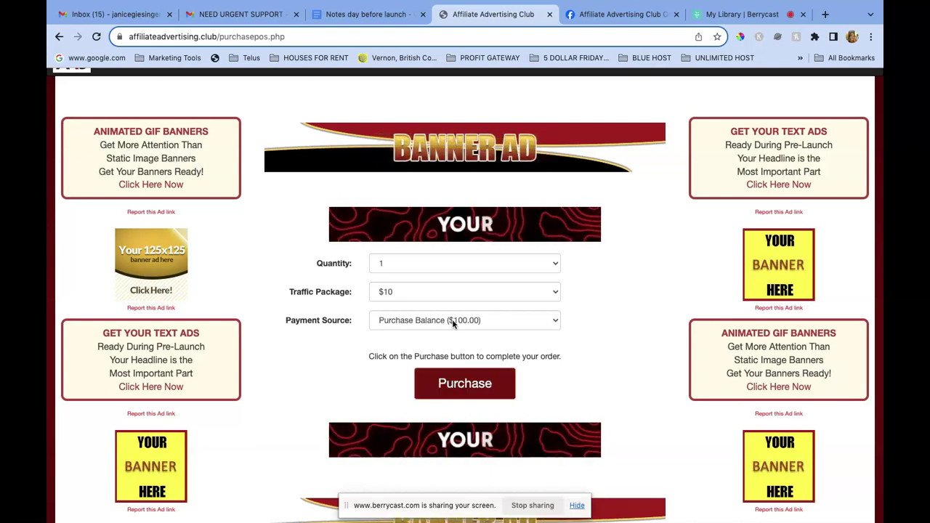
# Step: Purchase quantity 10 of the $10 traffic package, paid from the purchase balance
pyautogui.click(499, 320)
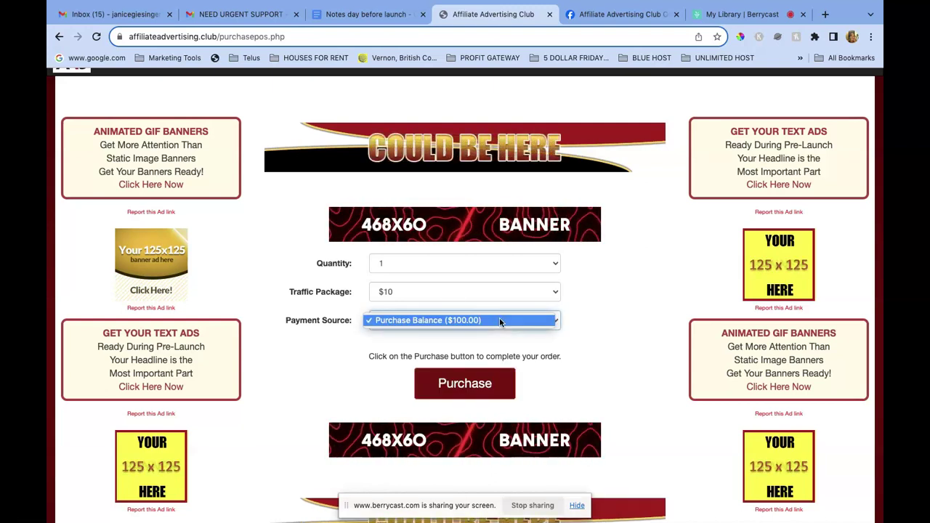
pyautogui.click(470, 386)
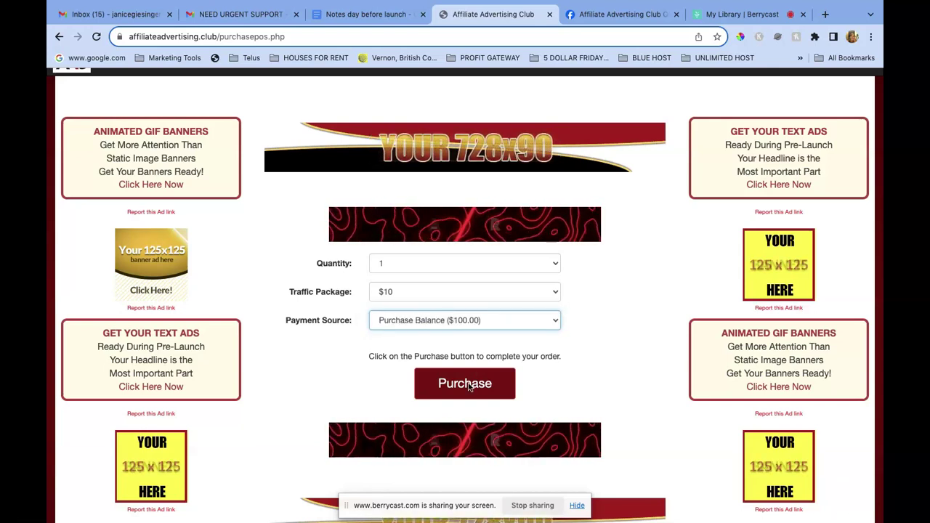
pyautogui.click(550, 263)
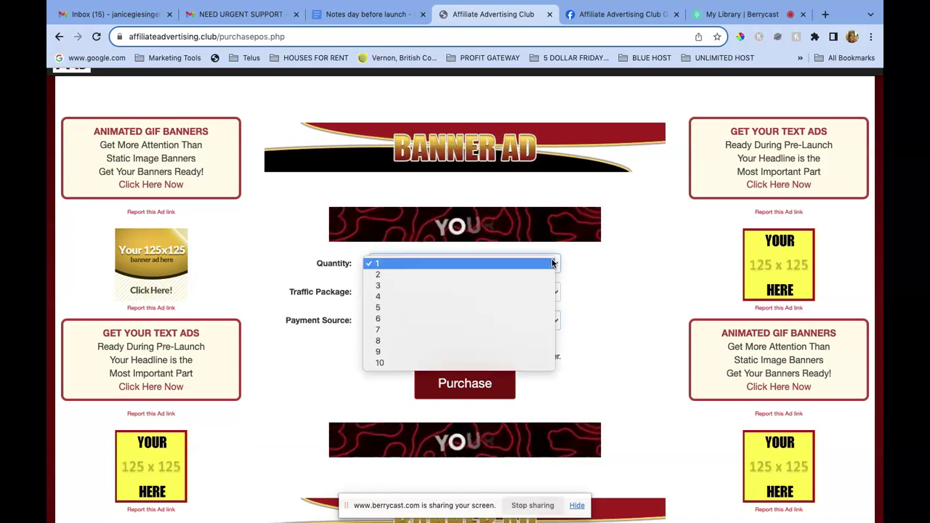
pyautogui.click(457, 361)
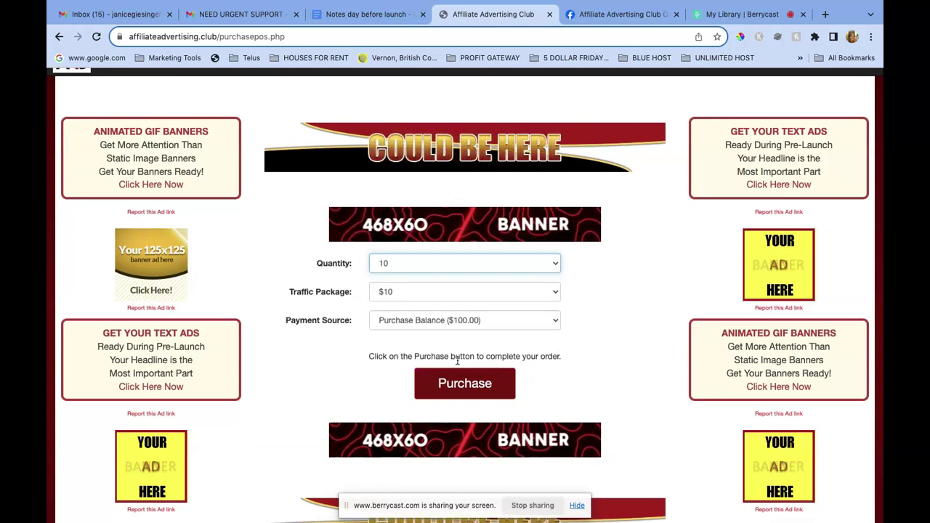
pyautogui.click(474, 387)
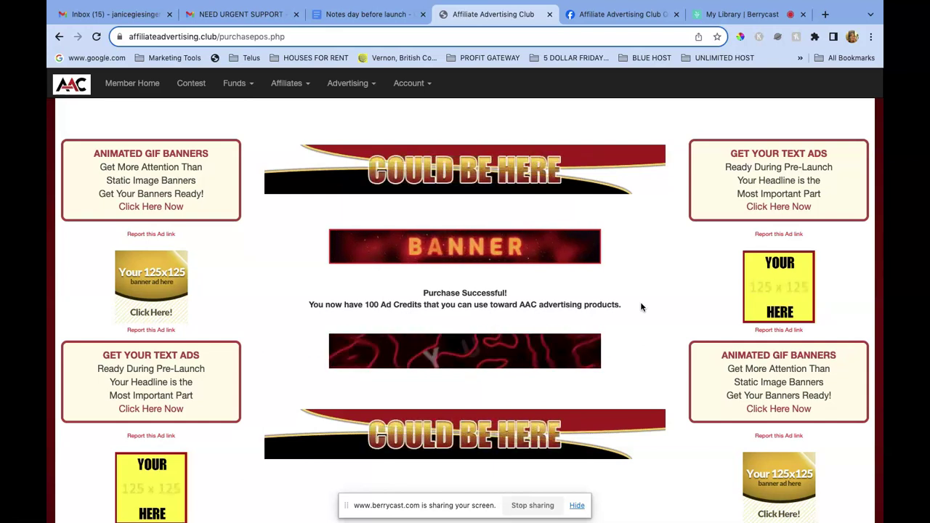
# Step: Reopen Funds > Purchase Traffic and check the dropdowns, leaving Quantity 1 and the $10 package
pyautogui.click(244, 86)
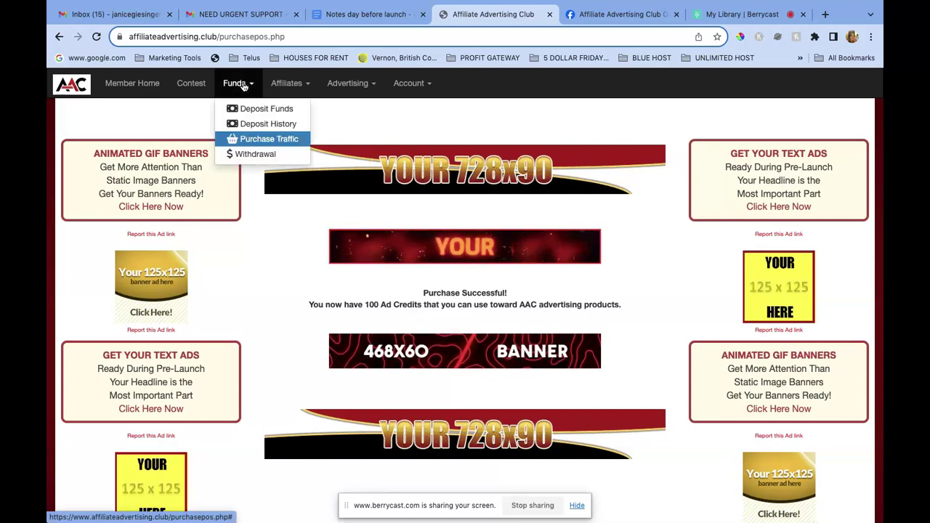
pyautogui.click(246, 134)
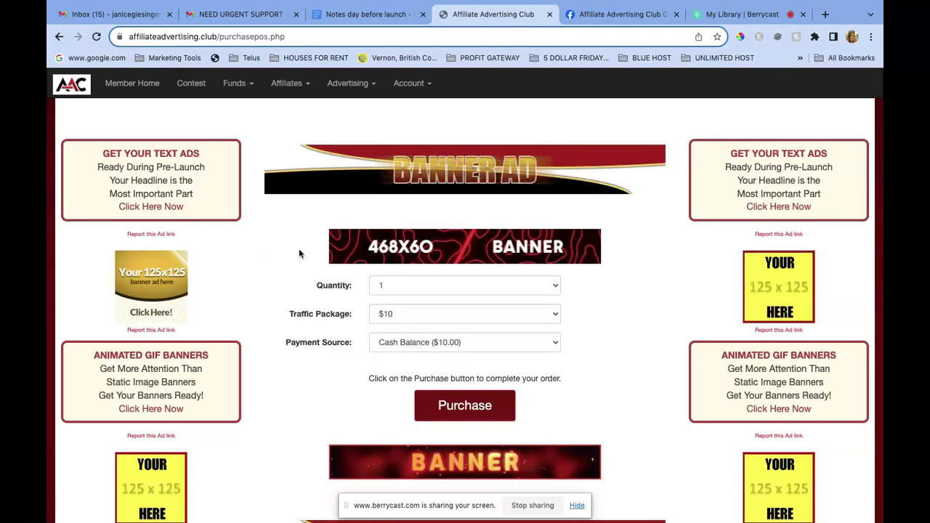
pyautogui.click(428, 285)
pyautogui.click(428, 286)
pyautogui.click(420, 314)
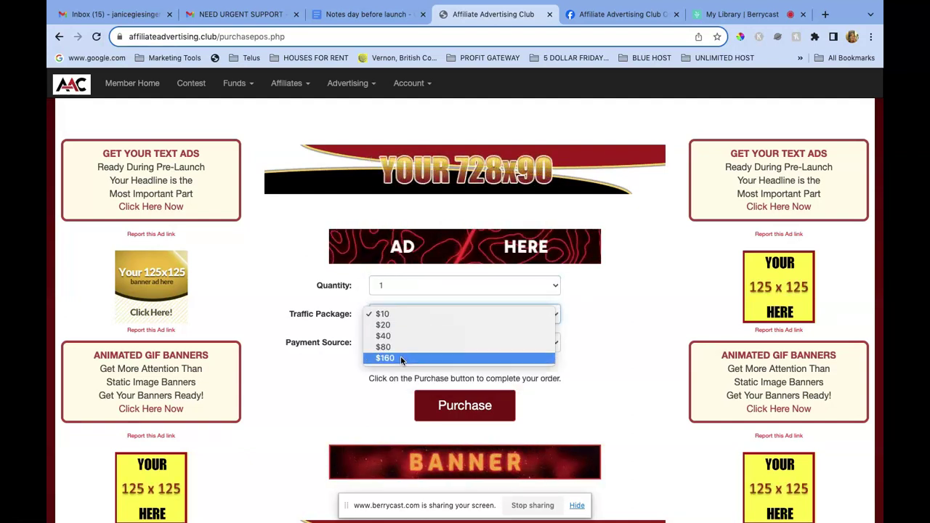
pyautogui.click(397, 313)
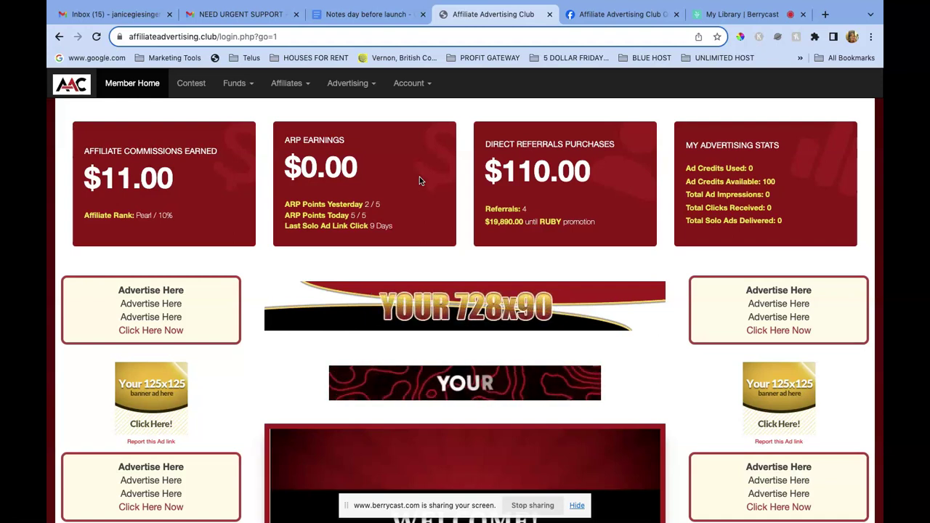
pyautogui.scroll(-4, 420, 176)
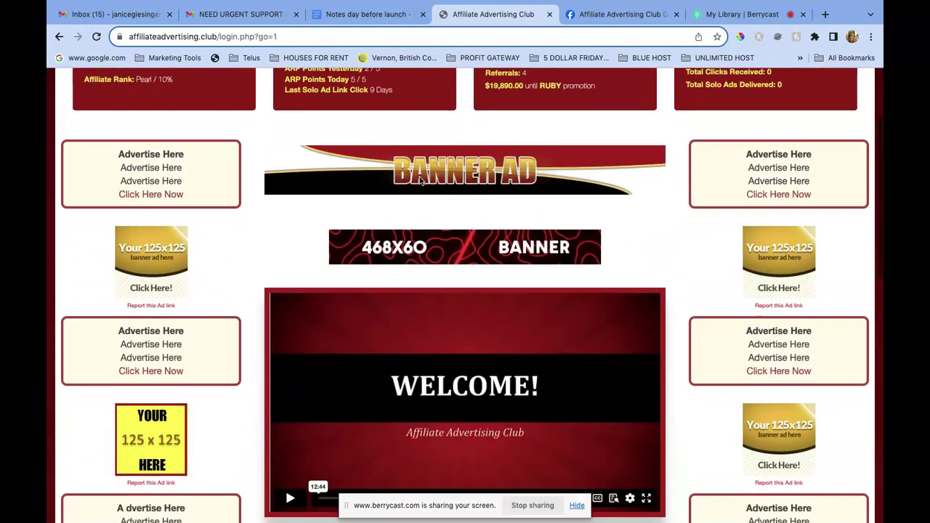
pyautogui.scroll(-7, 419, 177)
pyautogui.scroll(11, 419, 177)
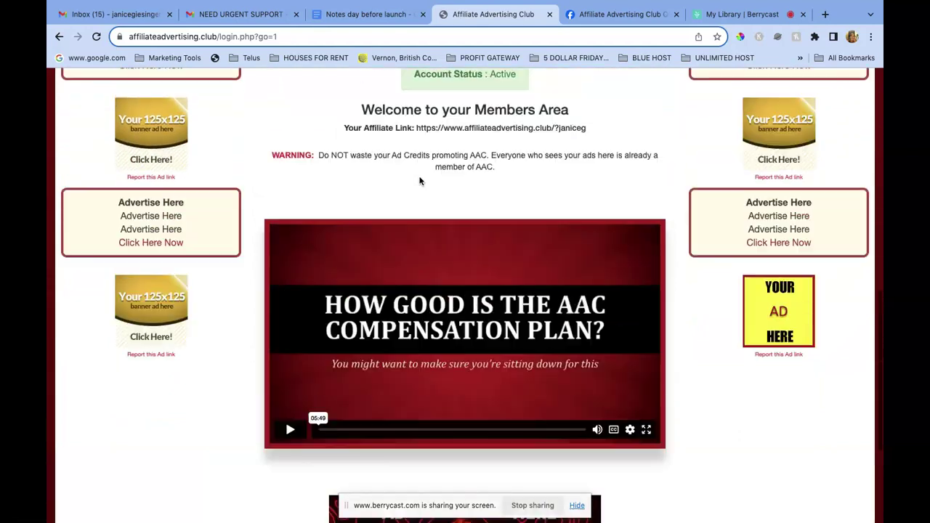
pyautogui.scroll(-1, 419, 180)
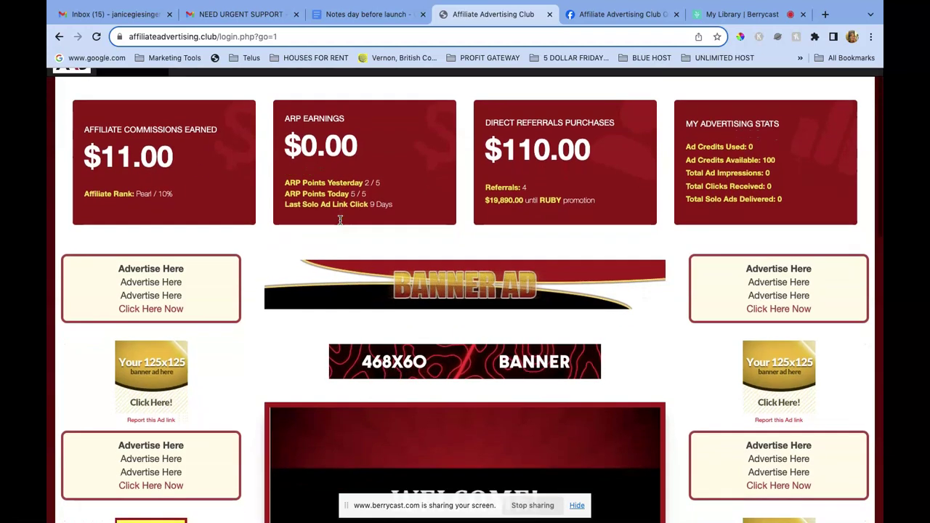
pyautogui.scroll(-2, 339, 220)
pyautogui.scroll(2, 339, 221)
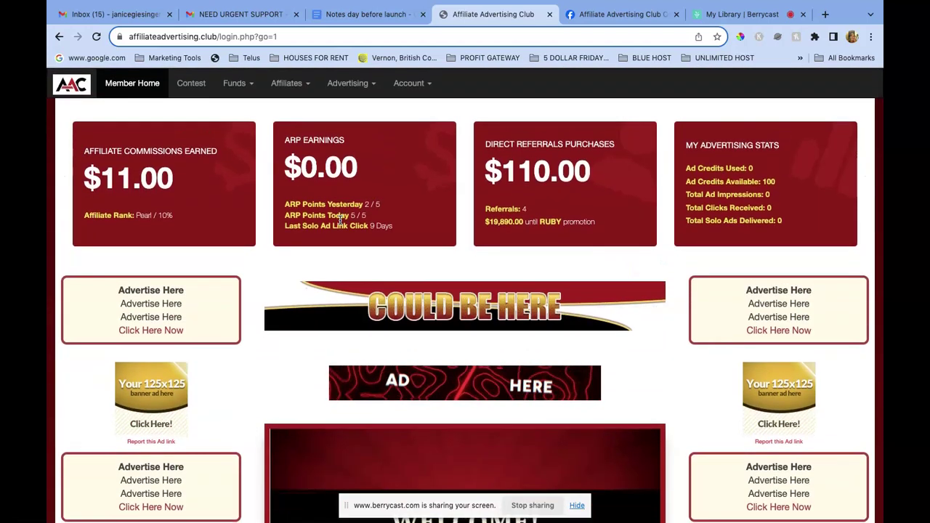
# Step: Open the Affiliates > Stats page, reloading it after it fails to load
pyautogui.click(243, 86)
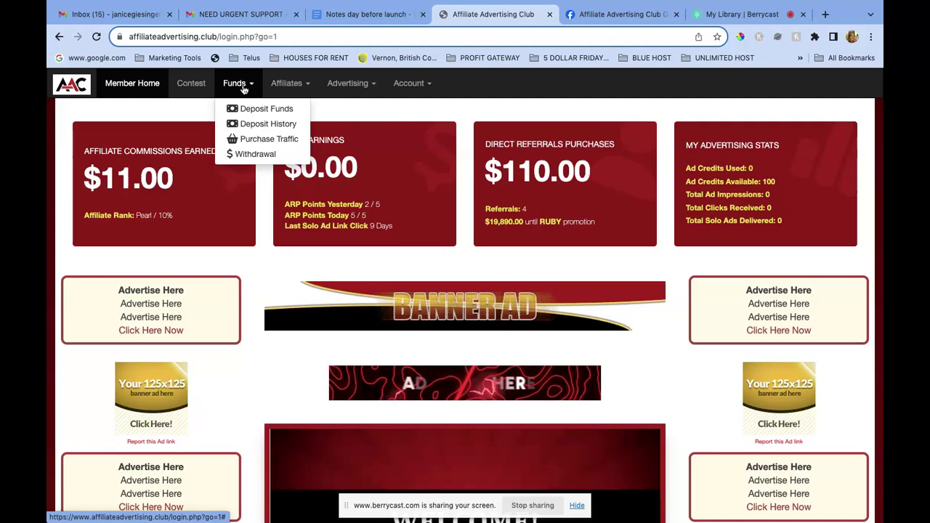
pyautogui.click(294, 86)
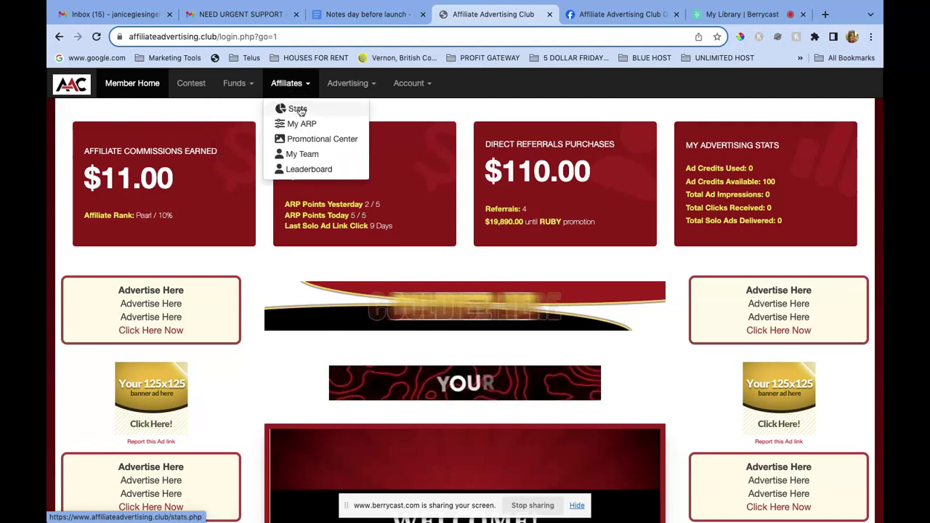
pyautogui.click(299, 109)
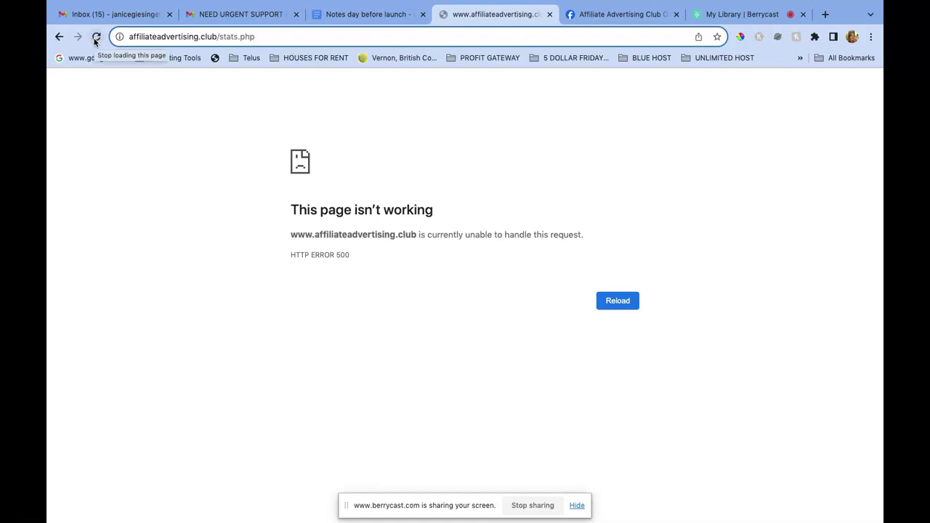
pyautogui.click(95, 40)
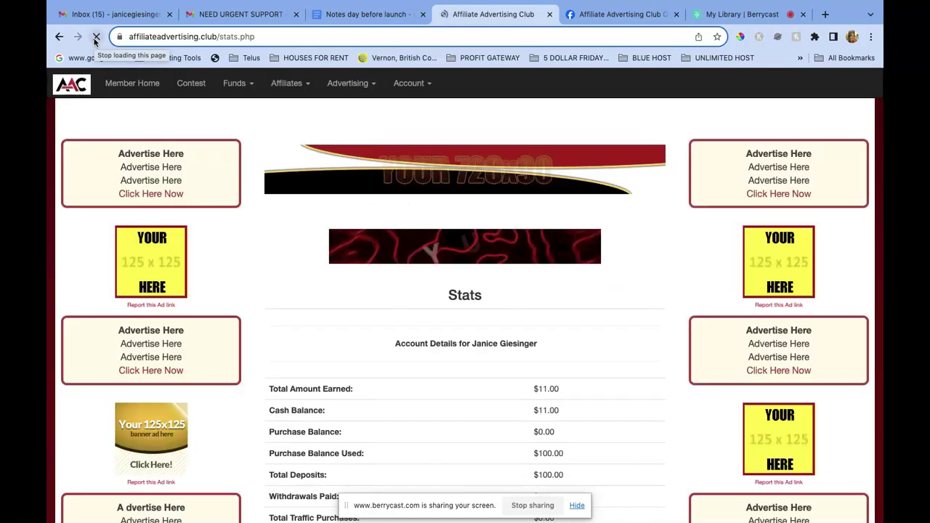
# Step: Scroll through the account details table showing $11.00 earned and $100.00 purchase balance, then return to the top
pyautogui.scroll(-3, 246, 335)
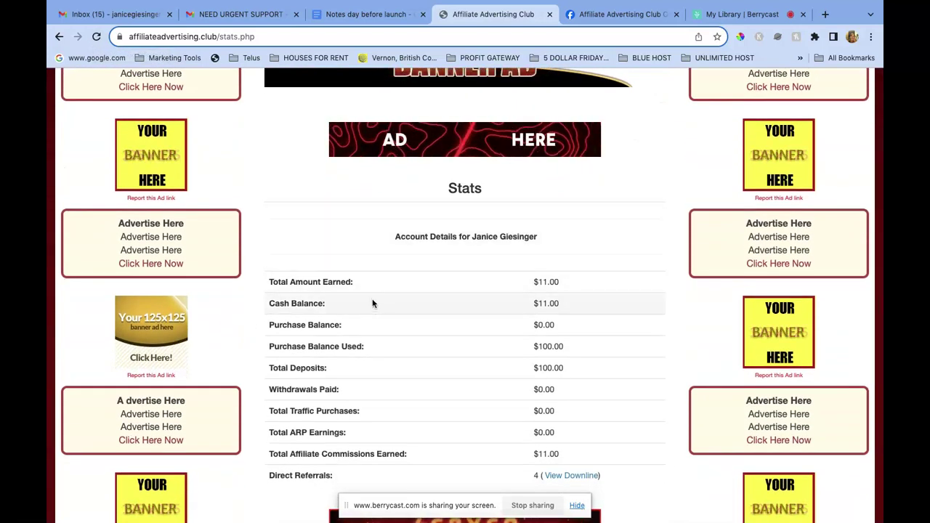
pyautogui.scroll(-1, 370, 347)
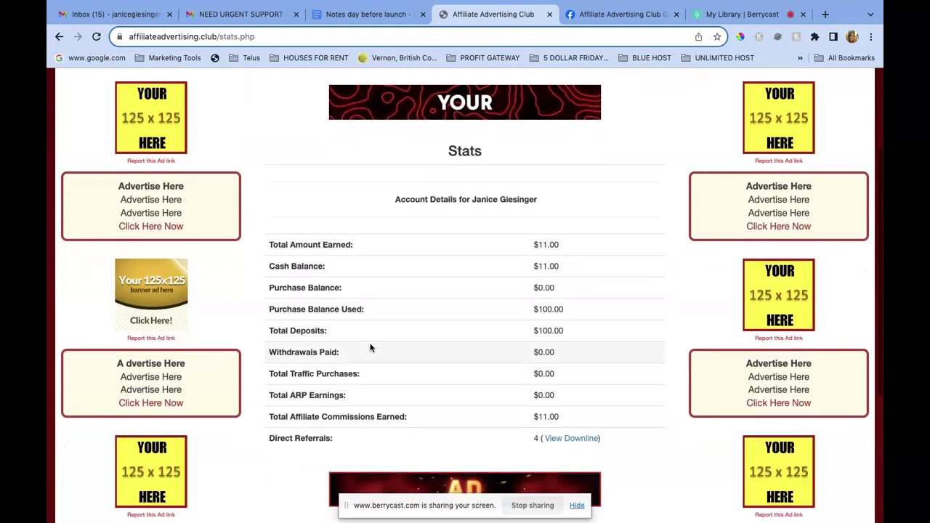
pyautogui.scroll(-2, 376, 312)
pyautogui.scroll(-1, 370, 324)
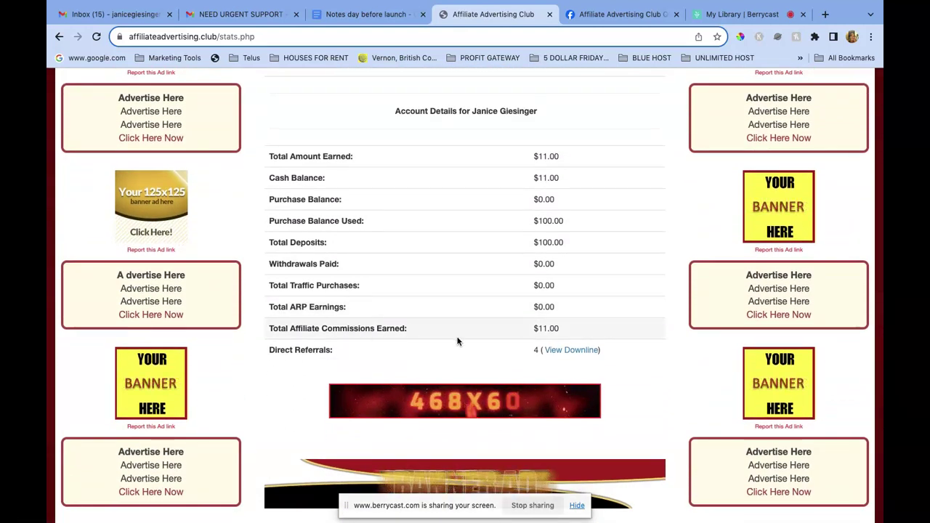
pyautogui.scroll(-4, 456, 333)
pyautogui.scroll(9, 456, 336)
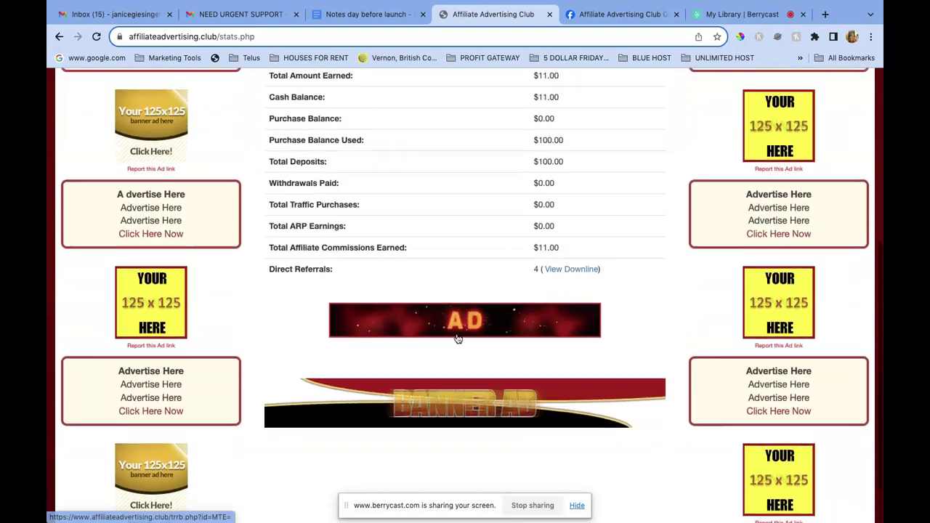
pyautogui.scroll(-1, 456, 337)
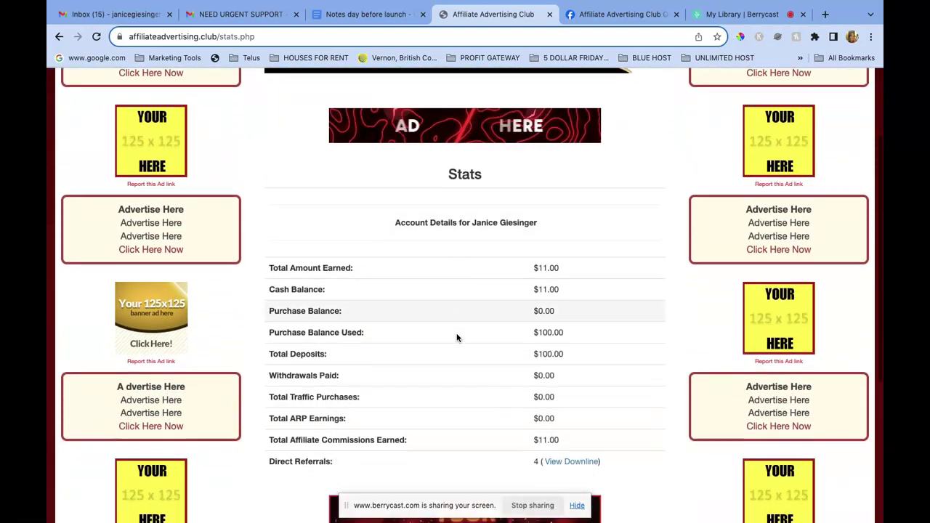
pyautogui.scroll(3, 424, 278)
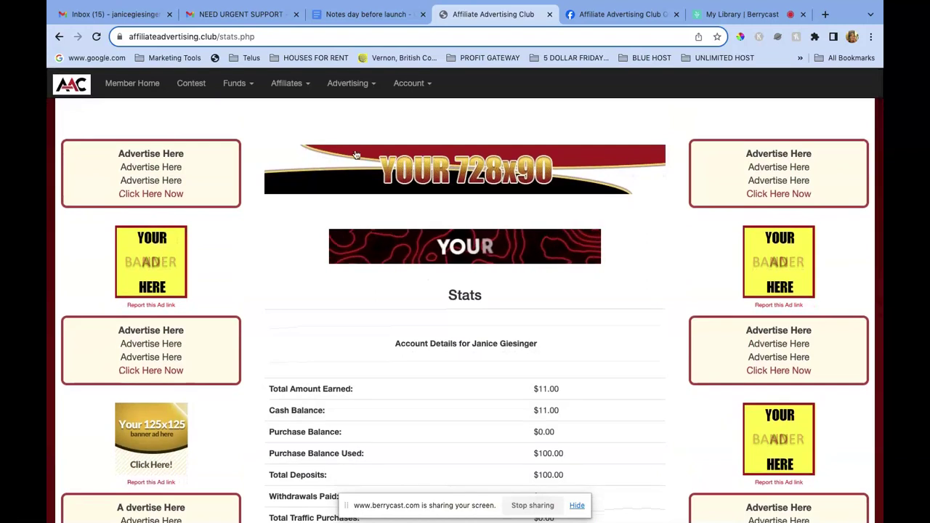
# Step: Open Account > My Profile and scroll through the personal details, auto-repurchase and two-factor settings
pyautogui.click(350, 85)
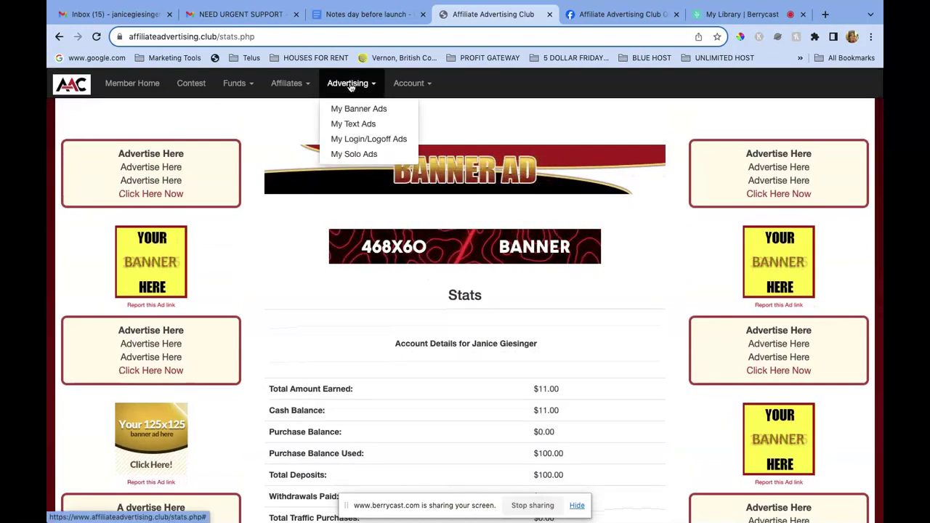
pyautogui.click(409, 83)
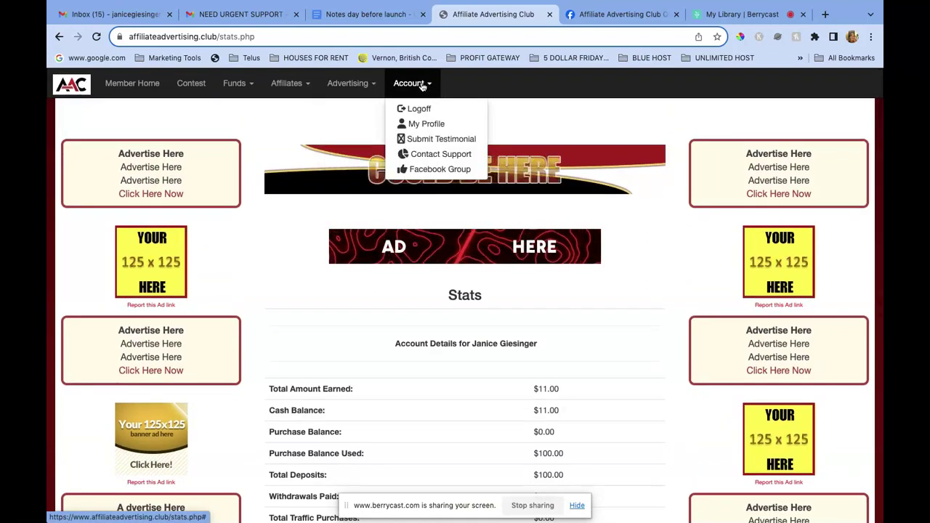
pyautogui.click(421, 124)
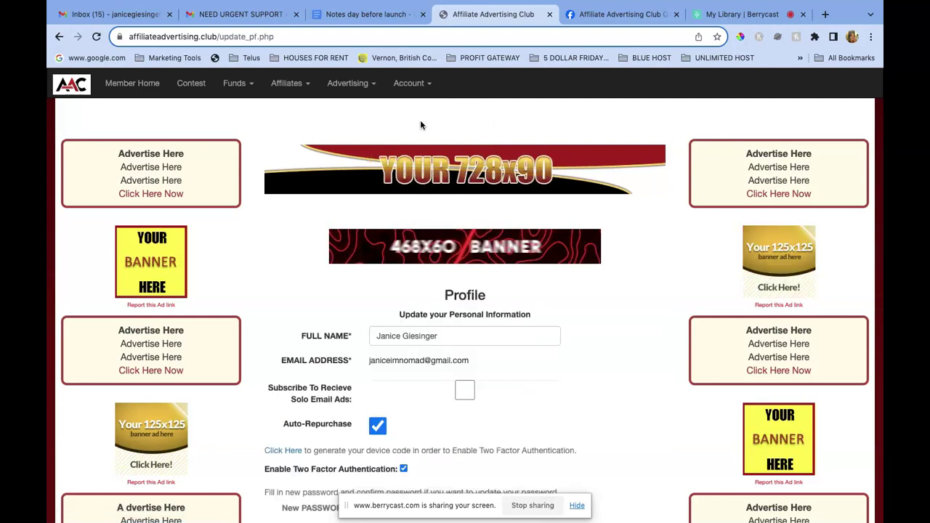
pyautogui.scroll(-5, 298, 291)
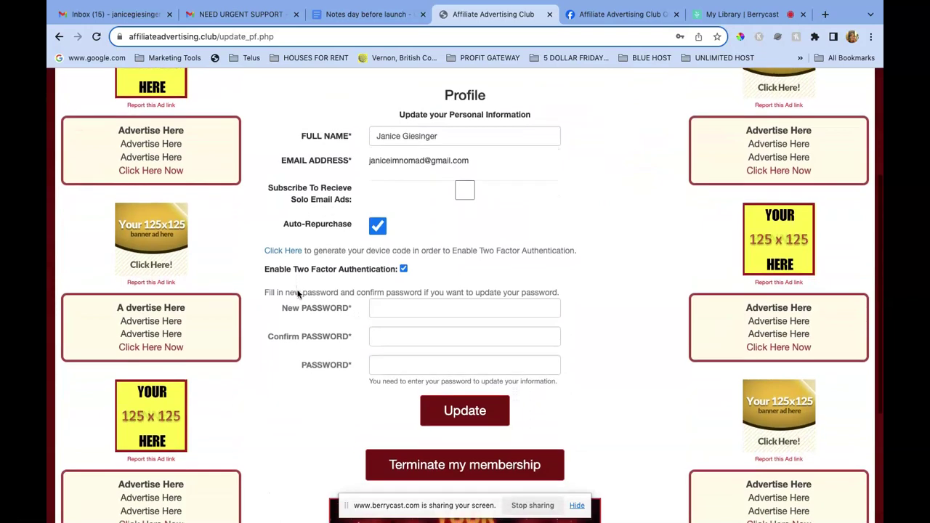
pyautogui.scroll(-1, 297, 291)
pyautogui.scroll(2, 298, 292)
pyautogui.scroll(-2, 298, 293)
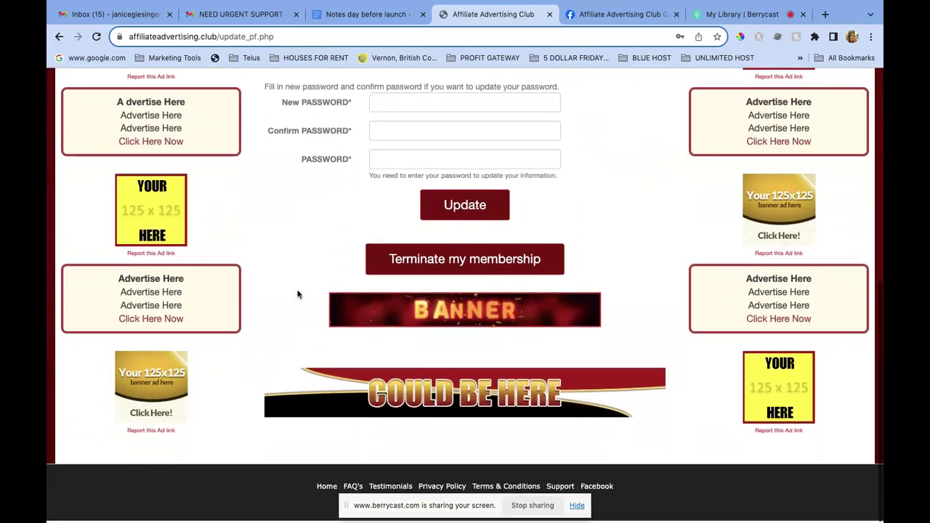
pyautogui.scroll(6, 298, 295)
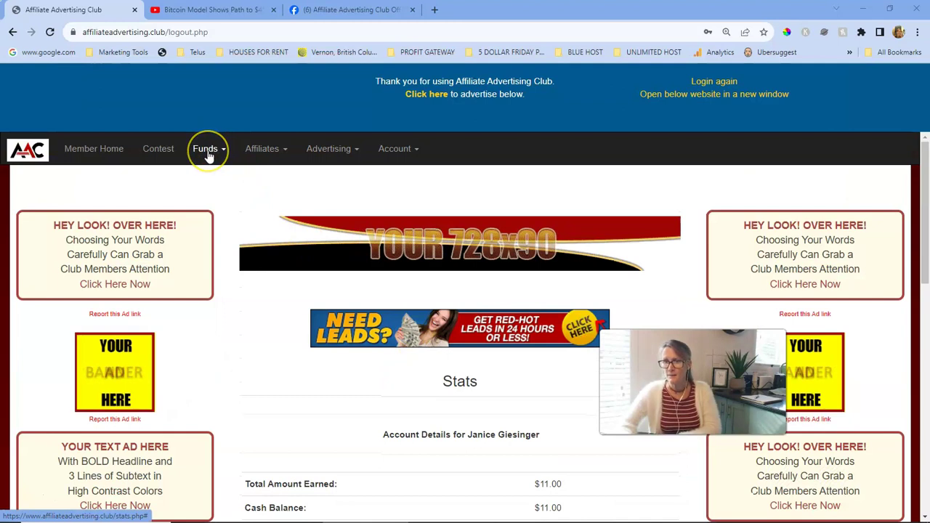
# Step: Open Affiliates > My ARP and scroll the positions page, which reports No Records Found
pyautogui.click(207, 154)
pyautogui.click(269, 150)
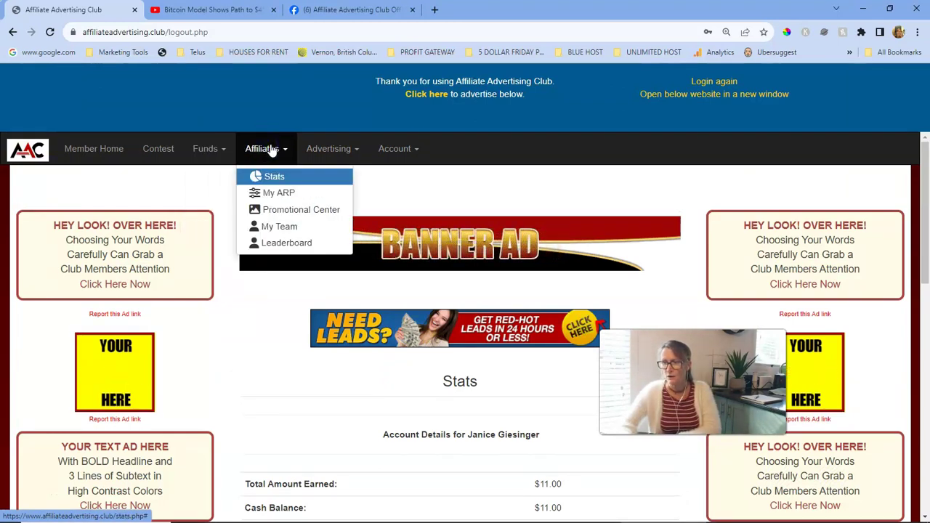
pyautogui.click(293, 195)
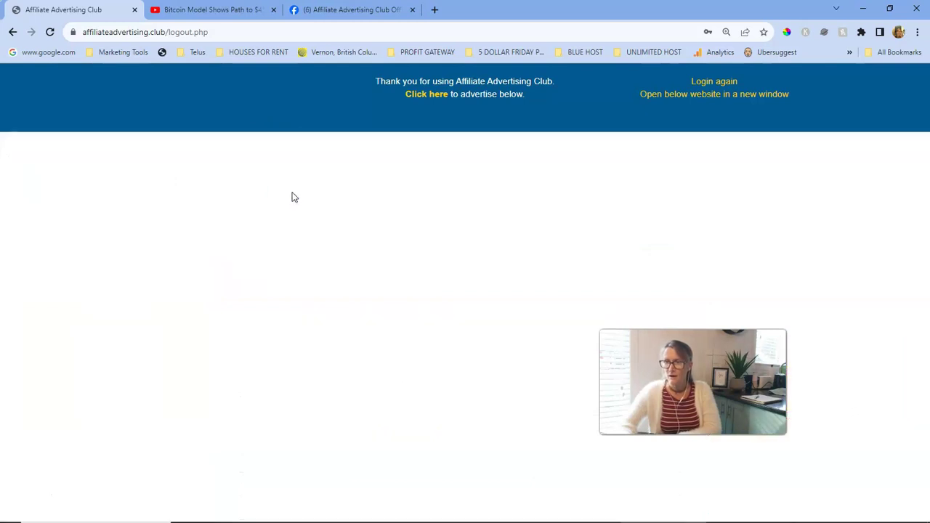
pyautogui.scroll(-1, 309, 342)
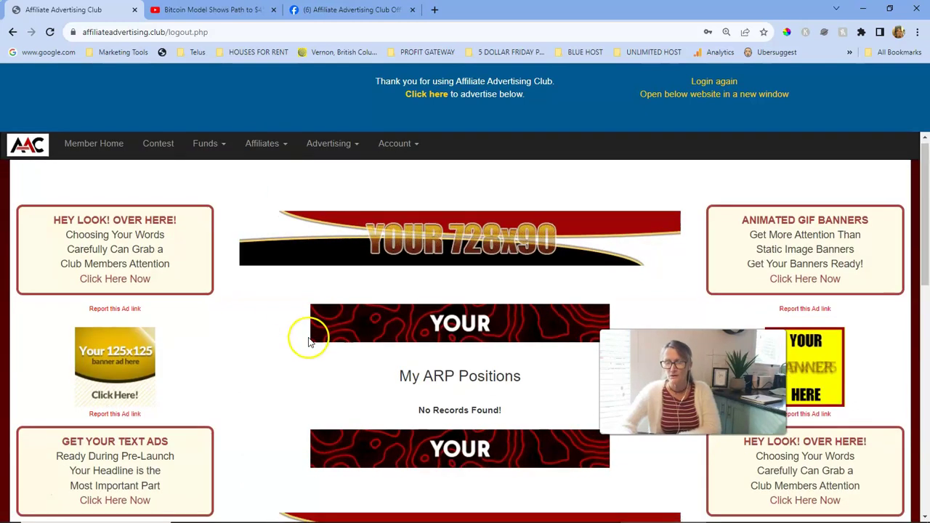
pyautogui.scroll(-3, 349, 291)
pyautogui.scroll(4, 380, 266)
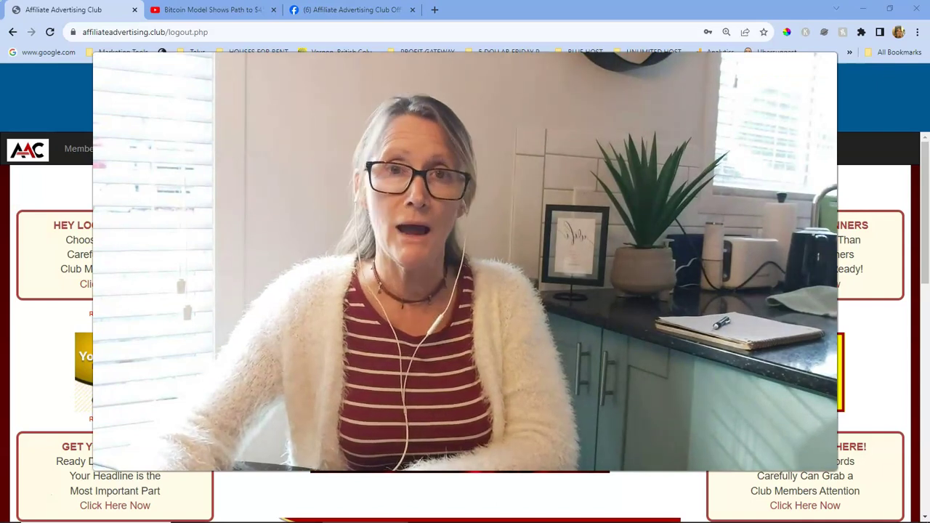
pyautogui.scroll(-5, 465, 291)
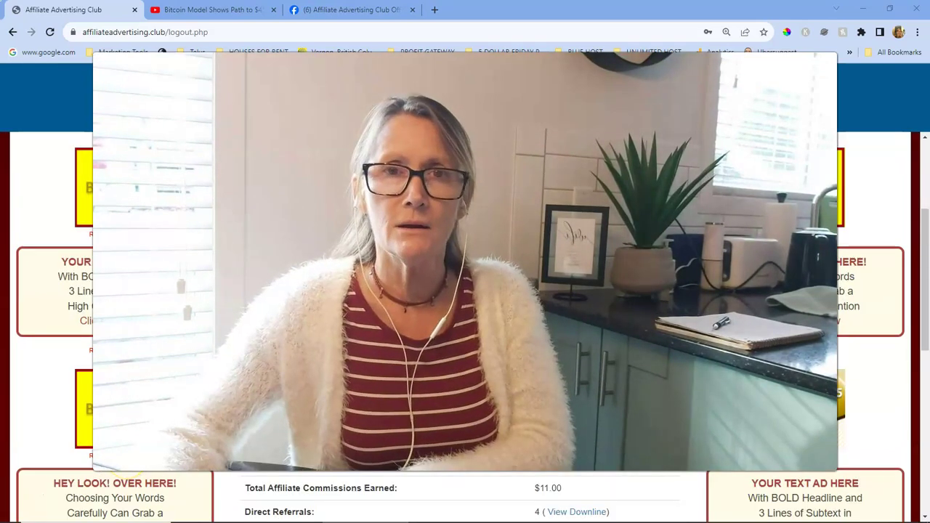